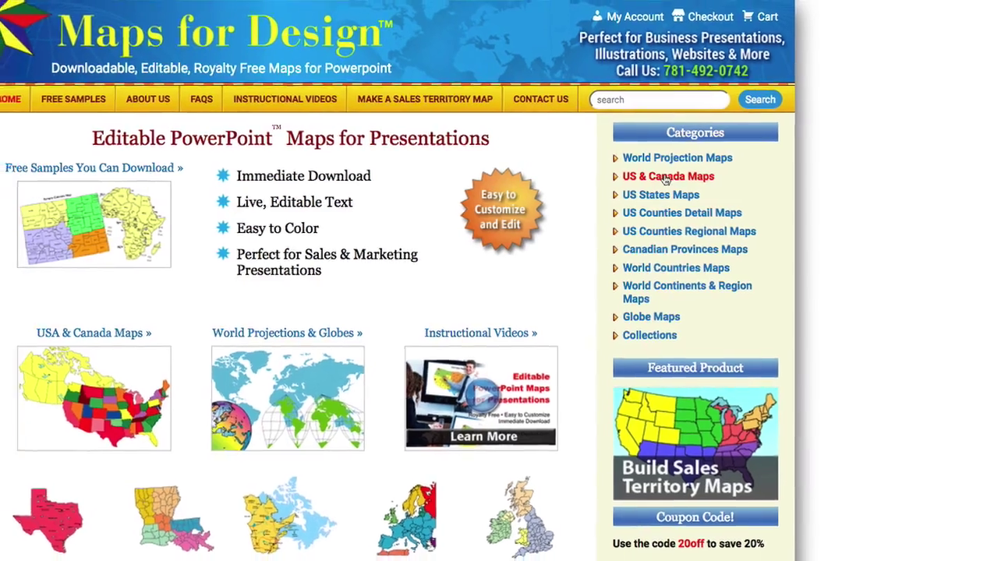
Step: From US & Canada Maps, add the #2 USA PowerPoint Map with 50 Editable States to the cart
click(654, 176)
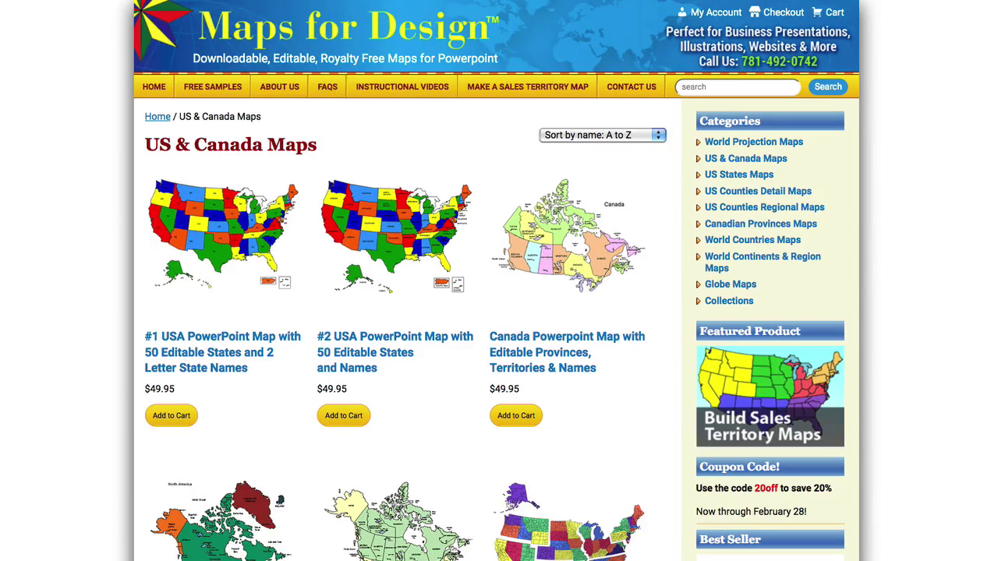
click(385, 341)
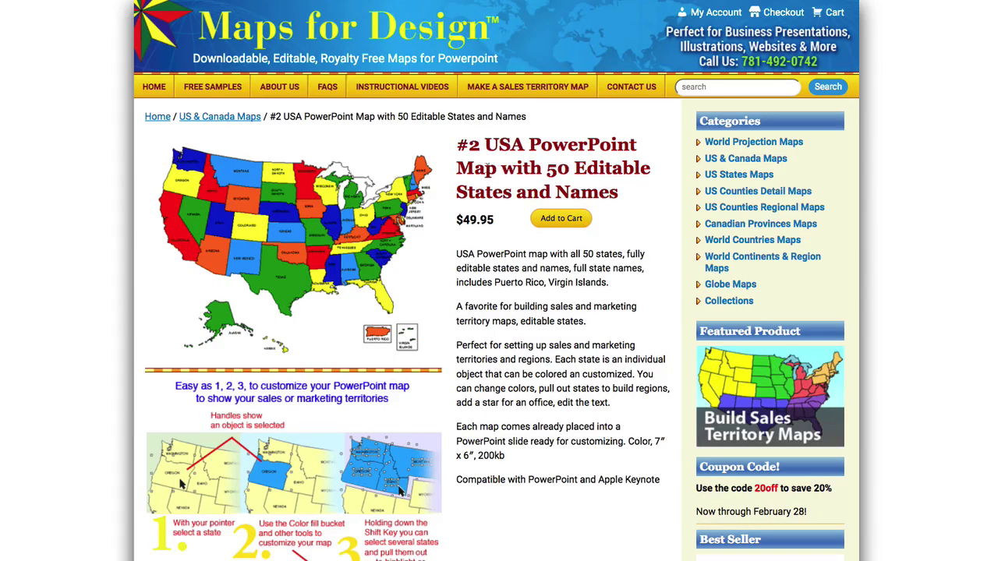
click(562, 221)
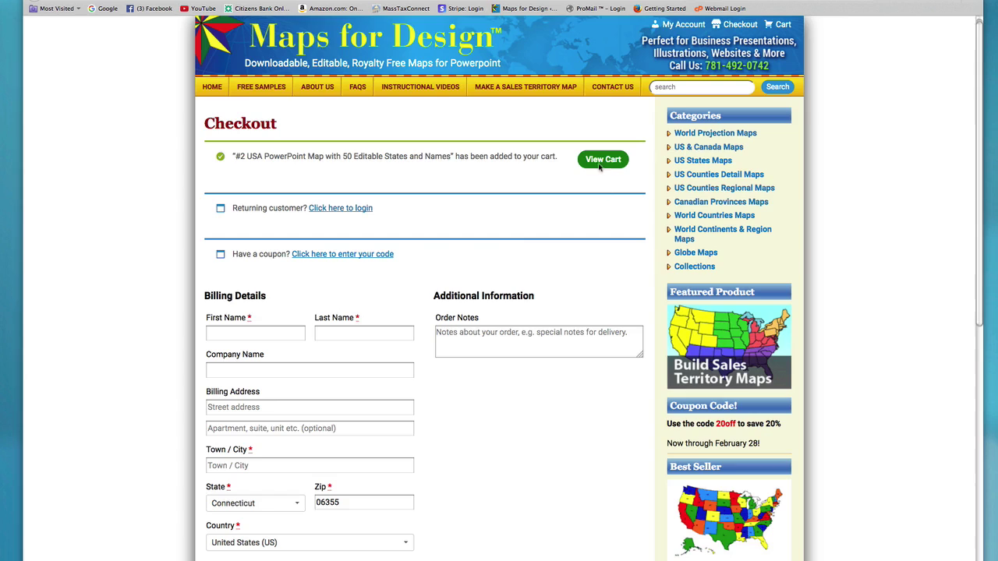
Step: Apply coupon code 20off and check that the order total drops from $49.95 to $39.96
click(321, 260)
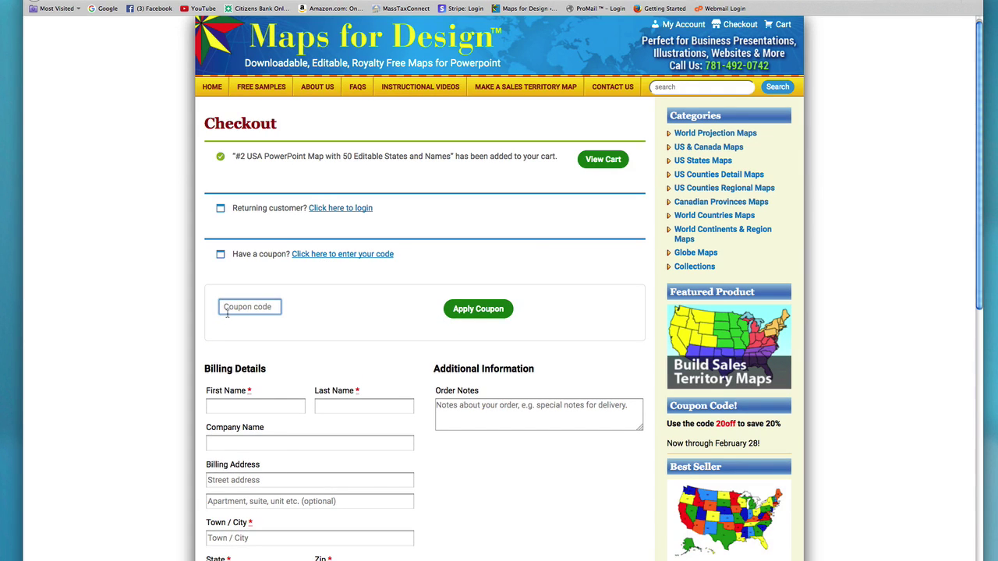
text(20off)
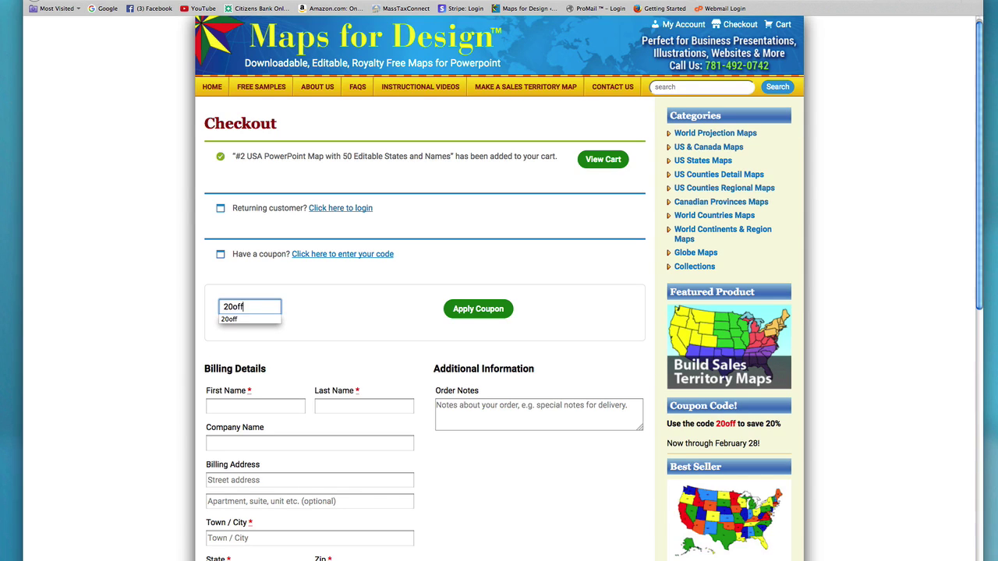
click(463, 310)
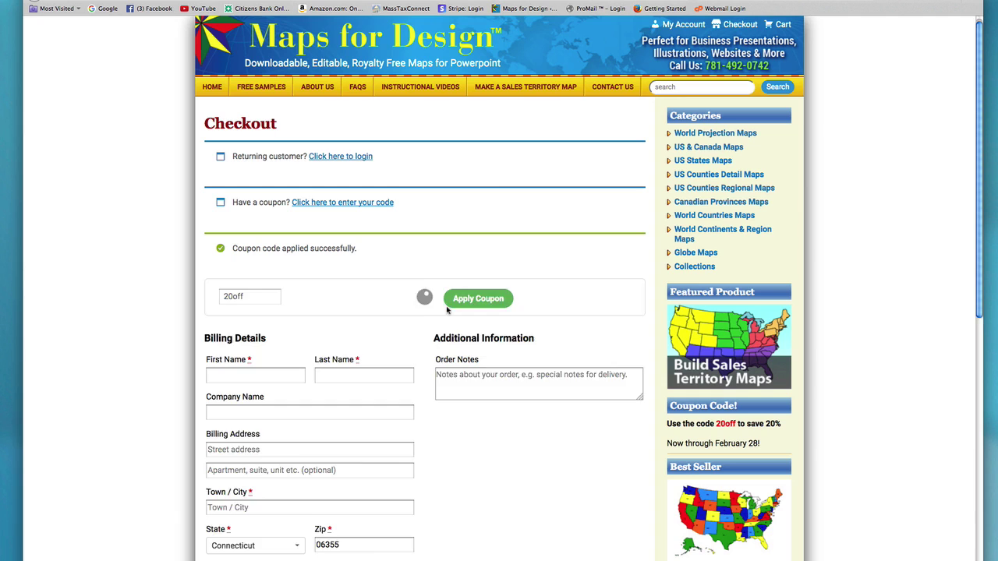
scroll(978, 123, down, 1)
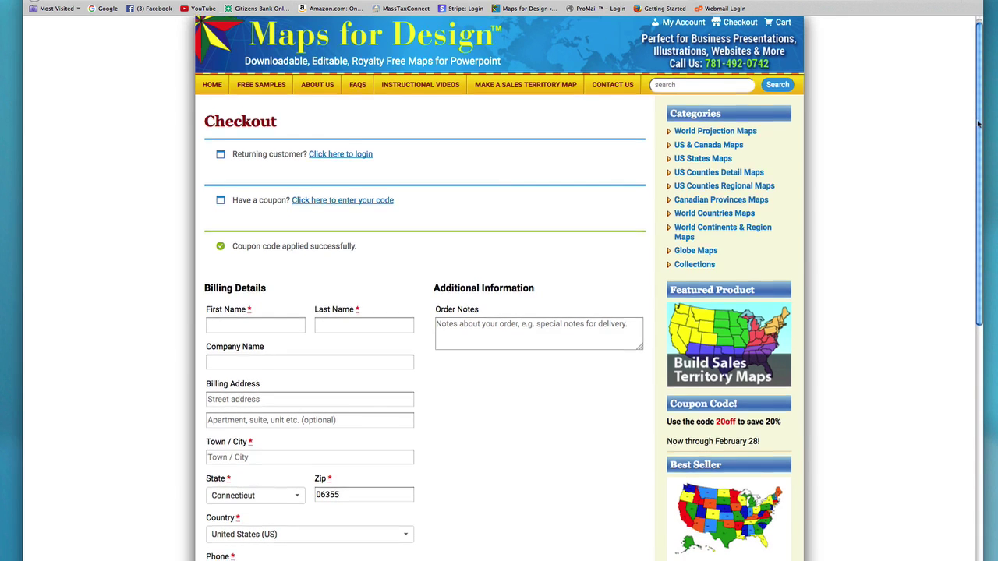
drag(977, 123, 936, 339)
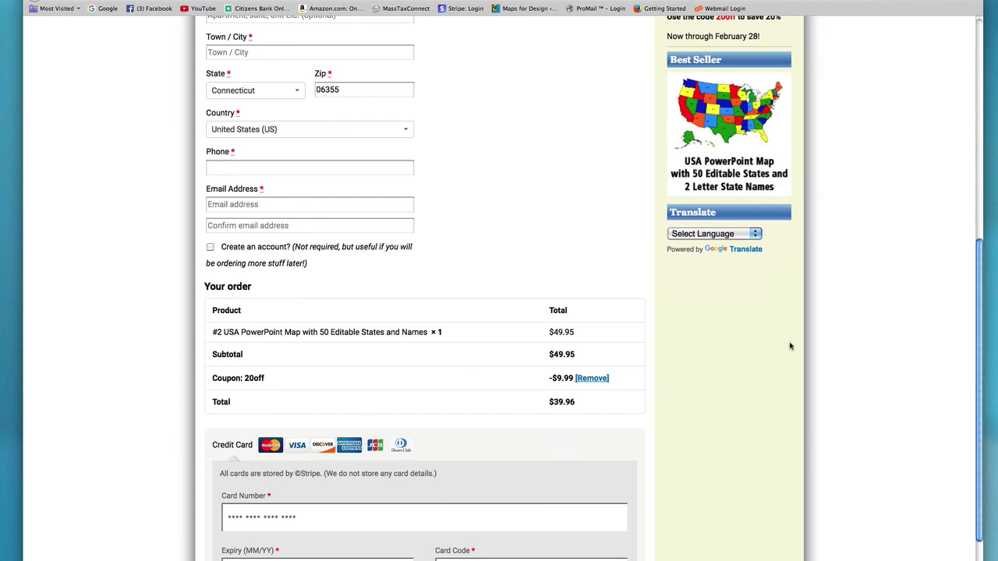
drag(979, 256, 961, 34)
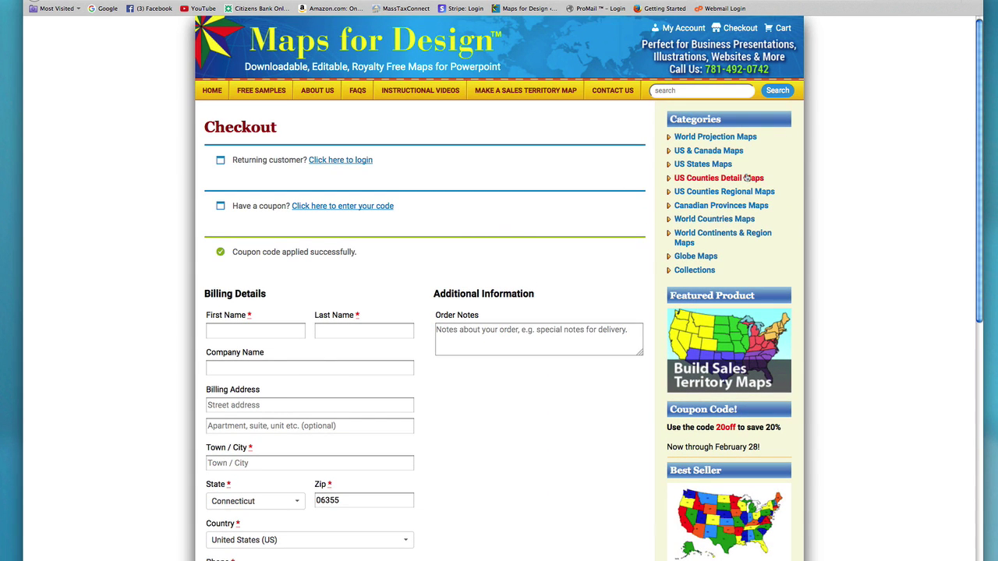
Step: Review the $39.96 cart, dismiss the promo popup, and return to checkout
click(783, 31)
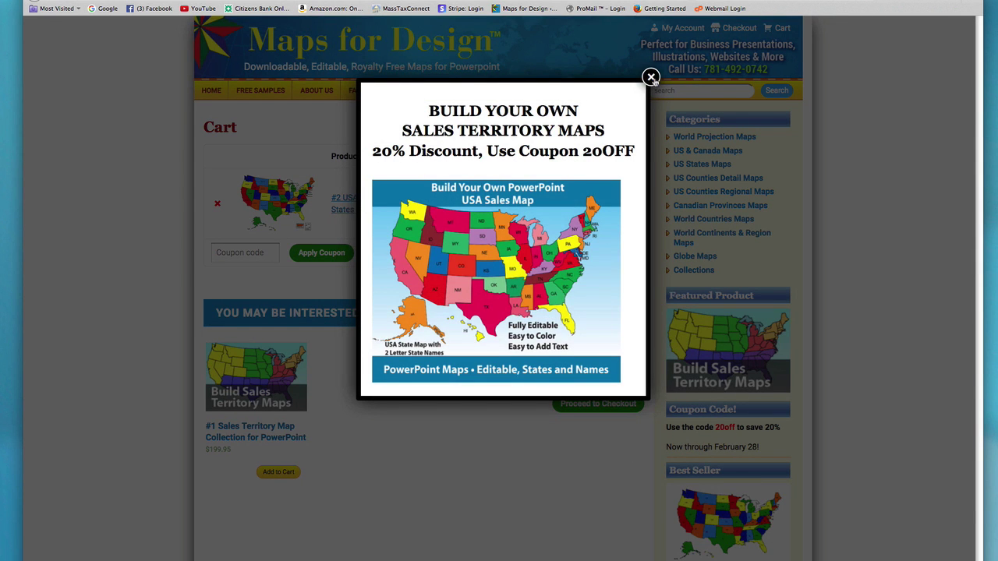
click(650, 77)
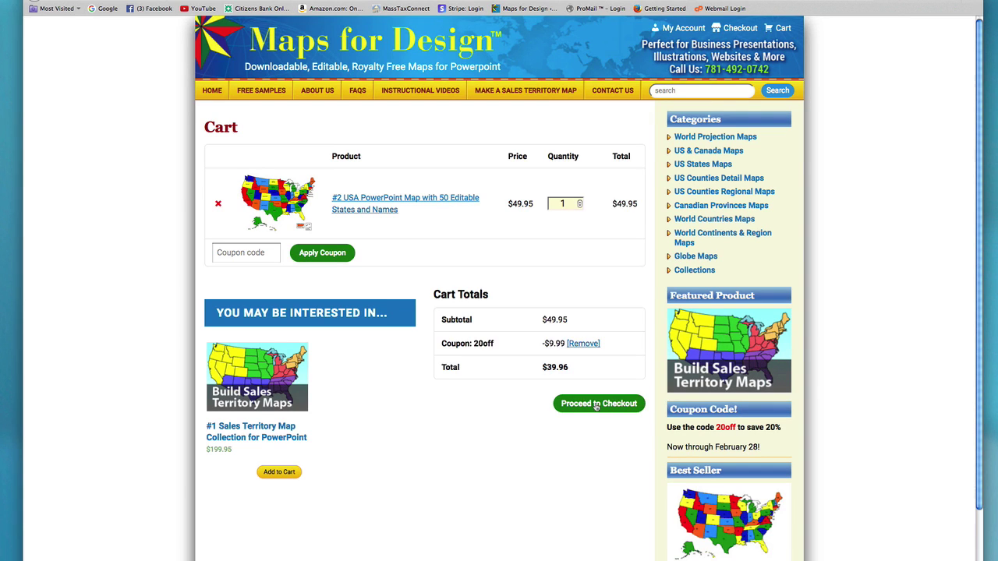
click(597, 404)
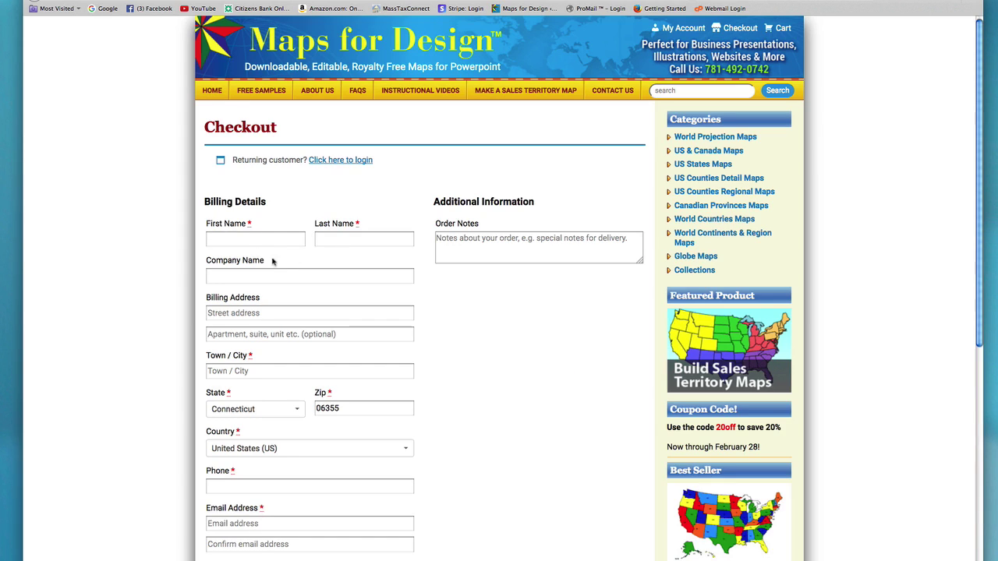
Step: Enter the buyer's first name, last name and company name, then close the coupon popup
click(219, 238)
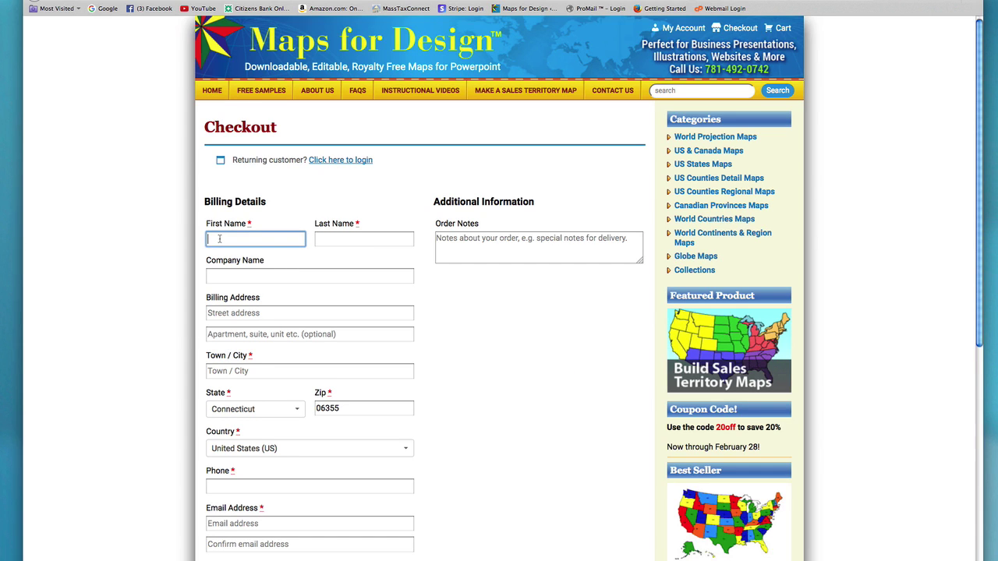
text(james)
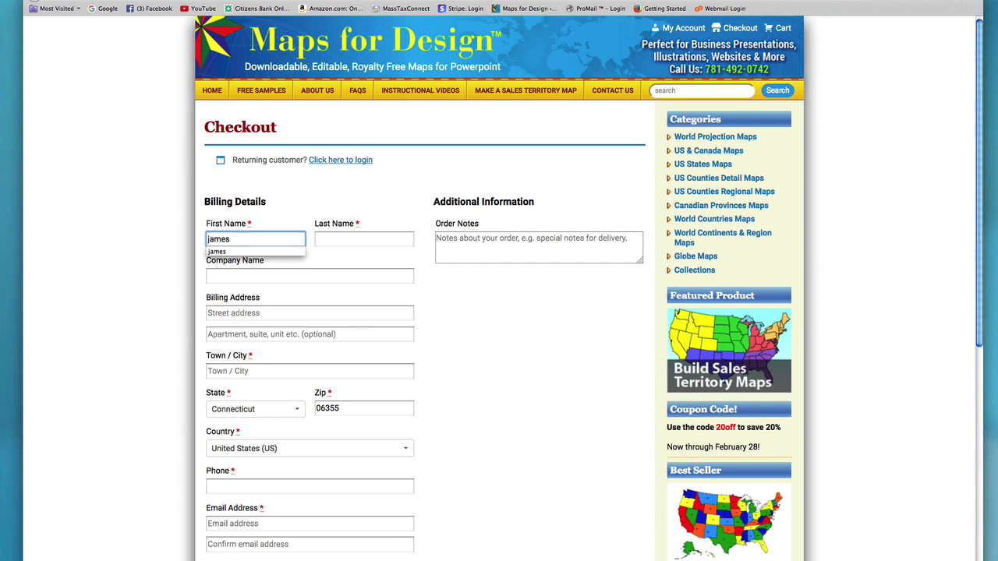
key(Tab)
text(jones)
key(Tab)
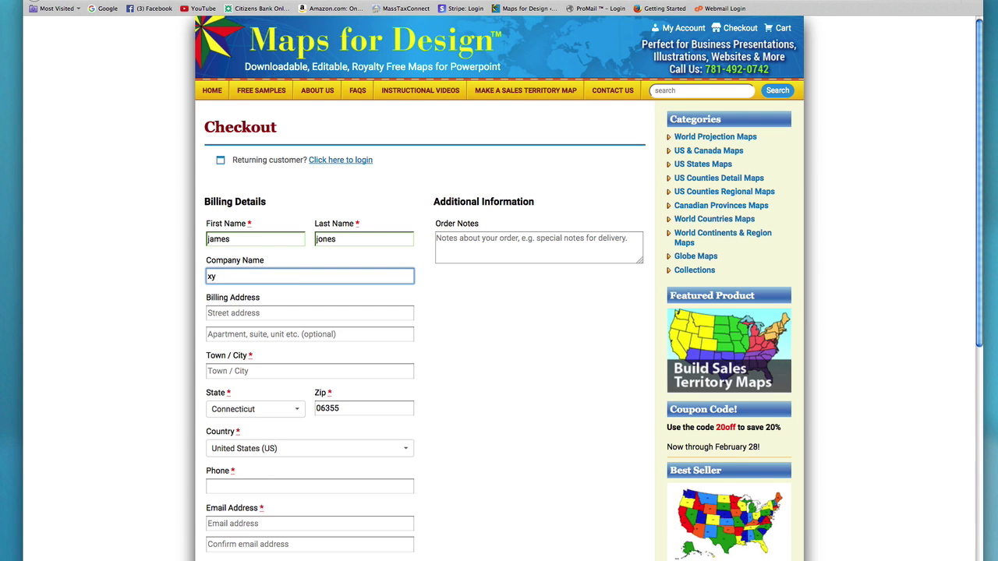
text(xyz company)
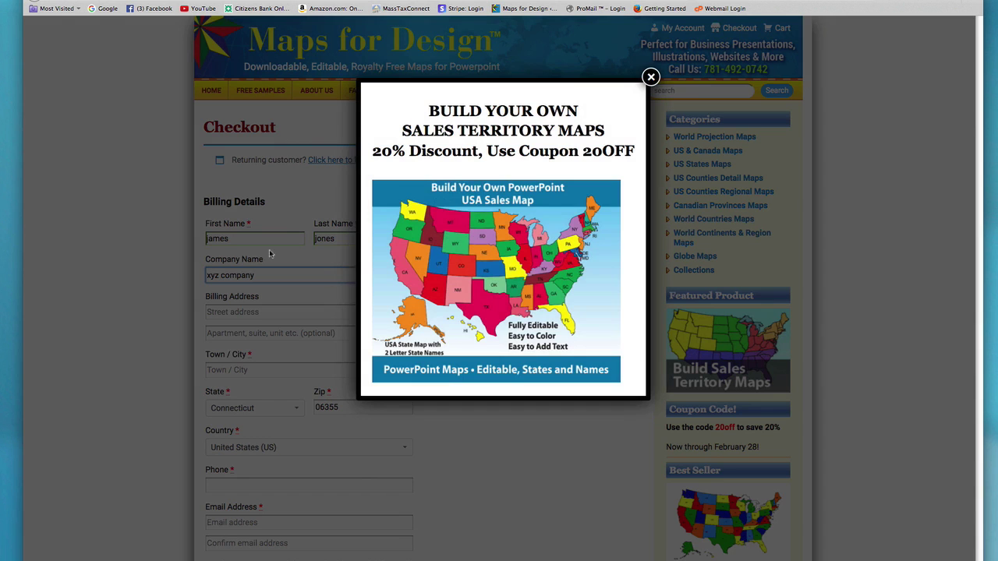
click(650, 76)
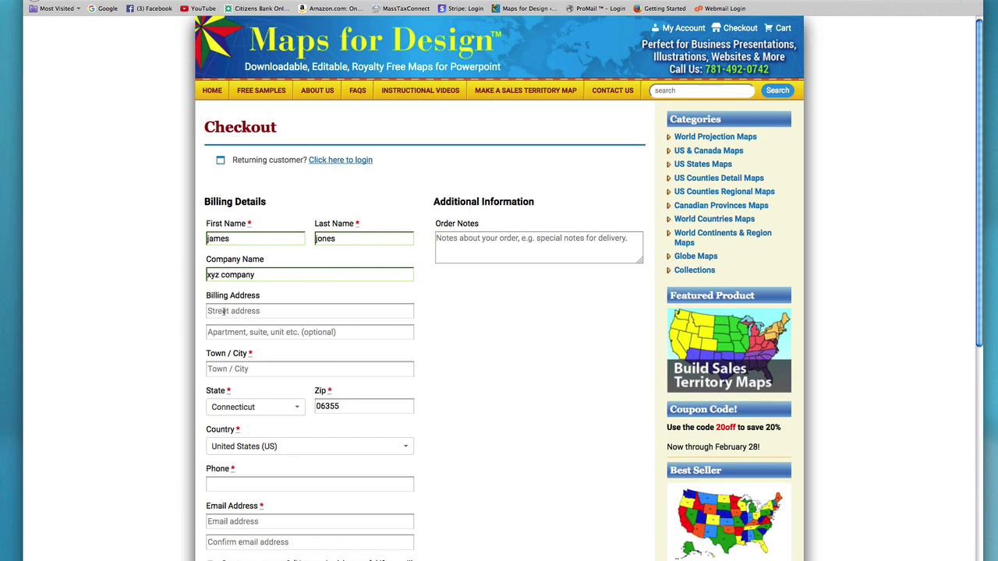
Step: Fill in the street address, town, zip code and phone number on the billing form
click(226, 311)
text(123)
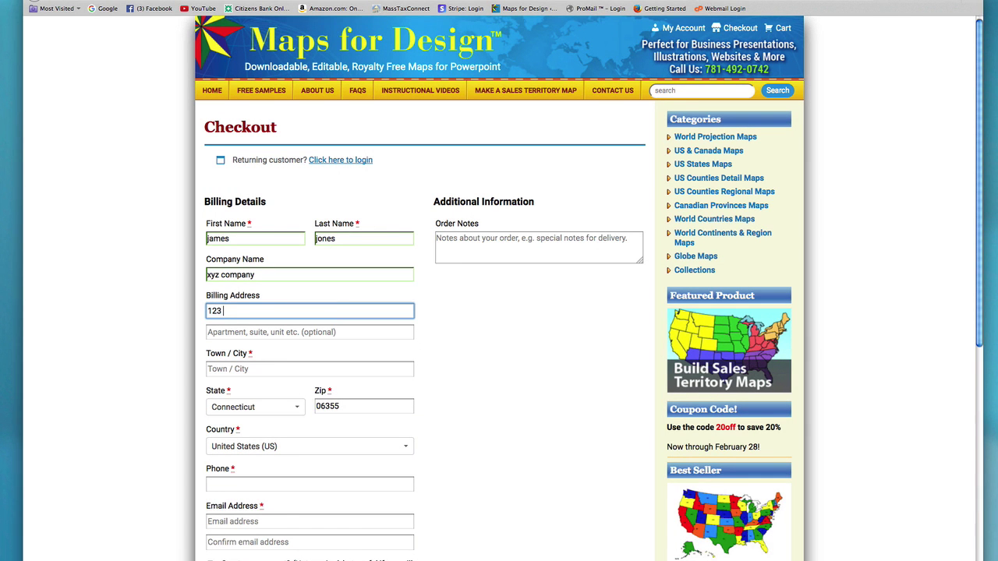
text( ad)
click(221, 372)
text(any town)
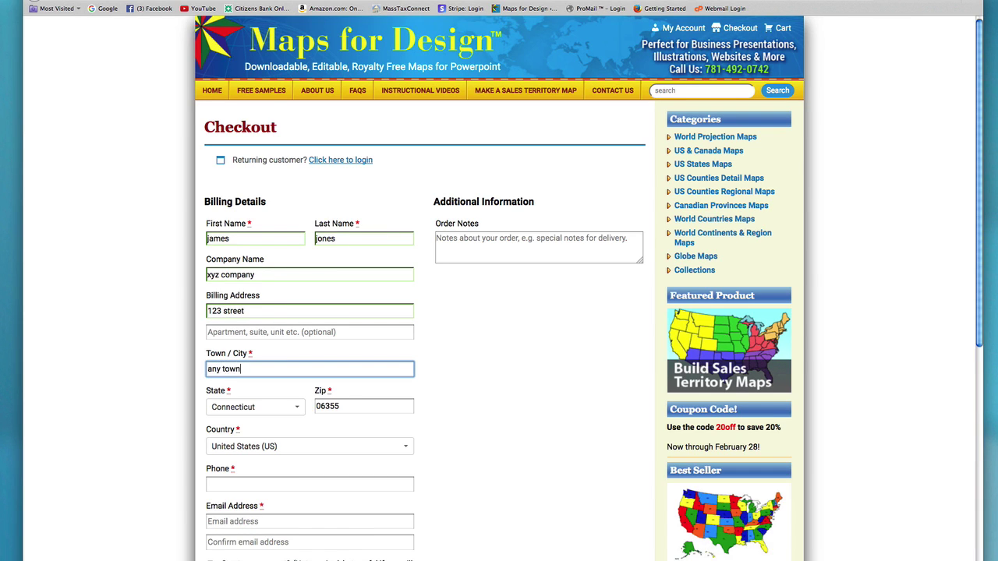
click(345, 407)
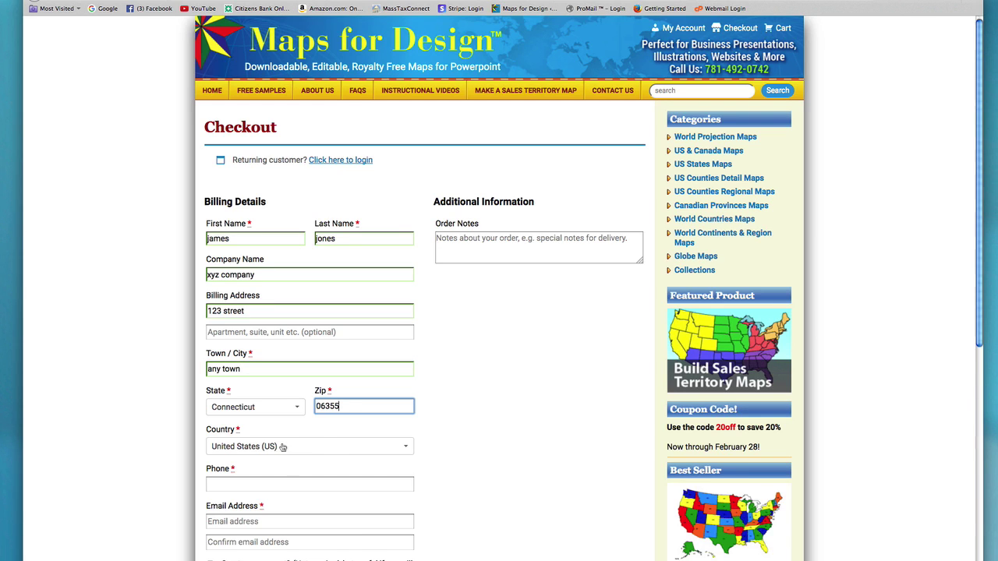
click(218, 485)
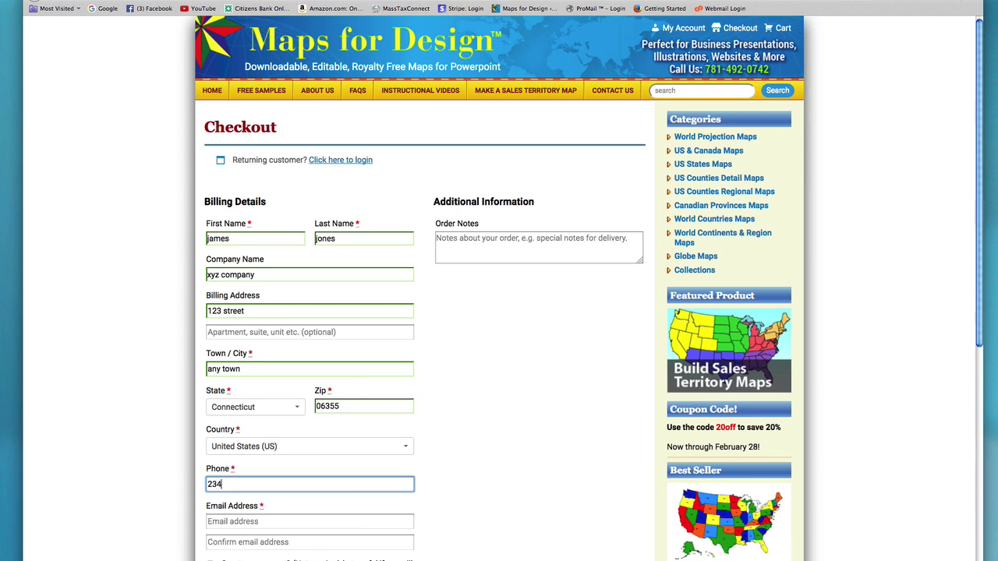
Step: Enter the buyer's e-mail address, confirm it, and scroll down to the card fields
scroll(965, 249, down, 5)
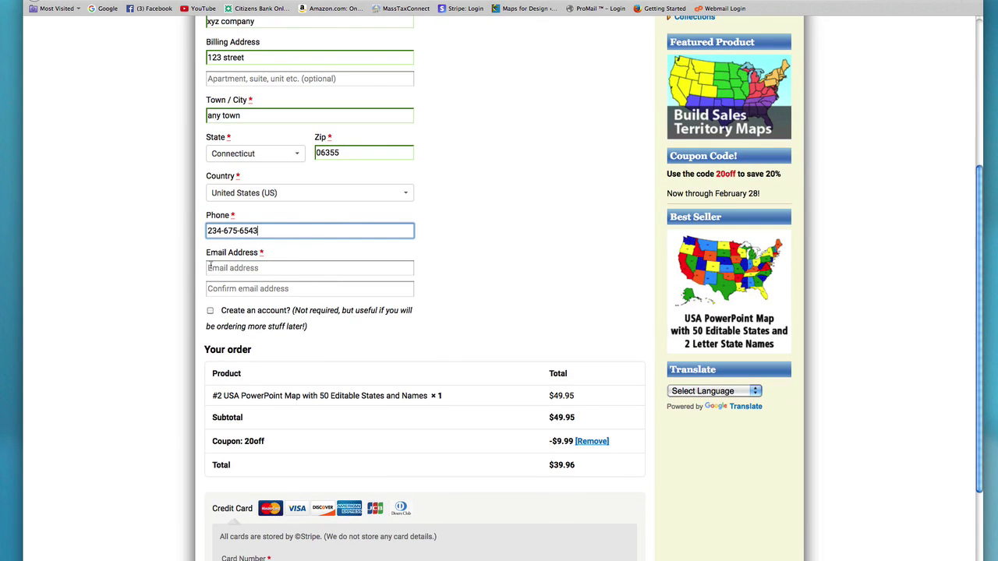
click(215, 268)
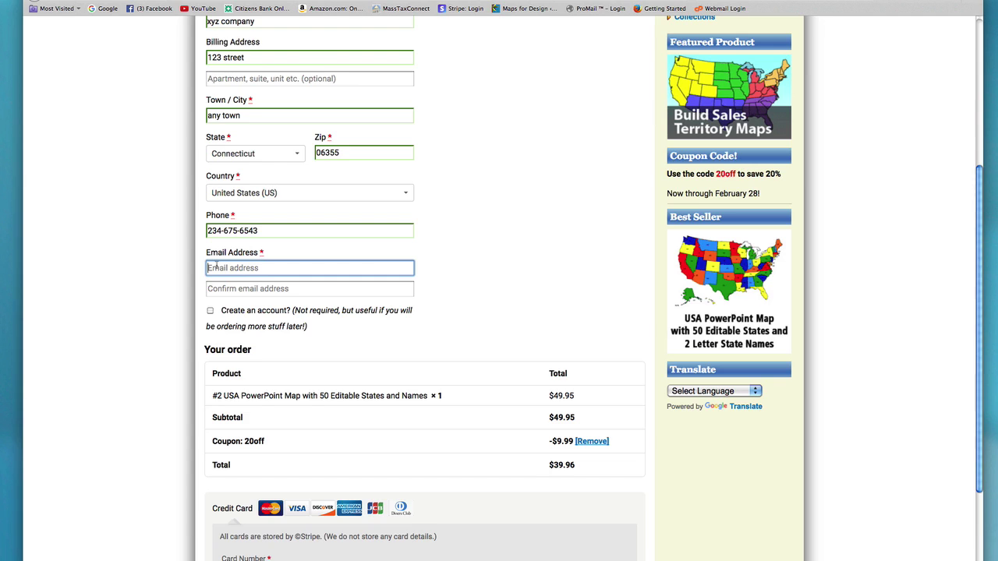
text(email)
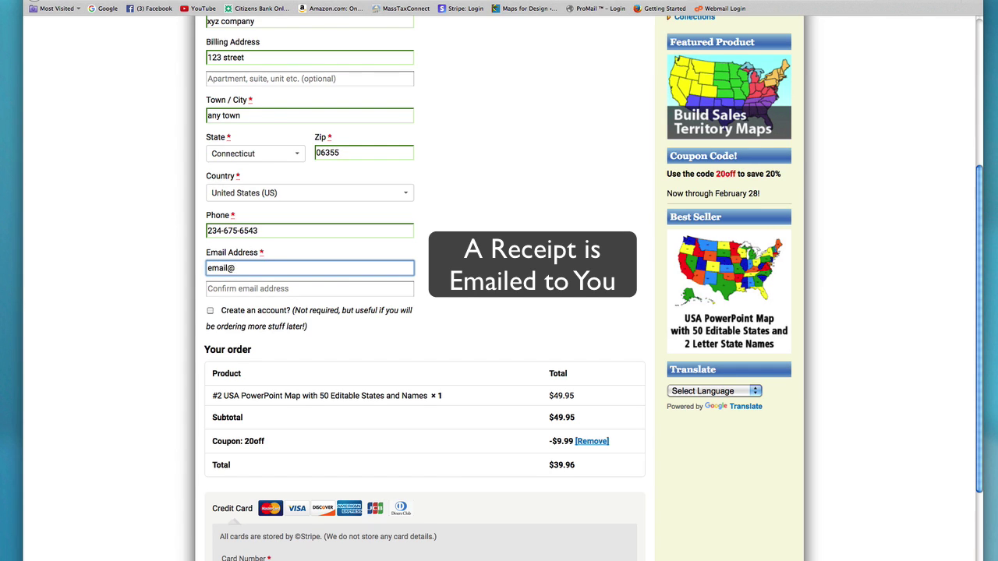
text(@site.com)
key(Tab)
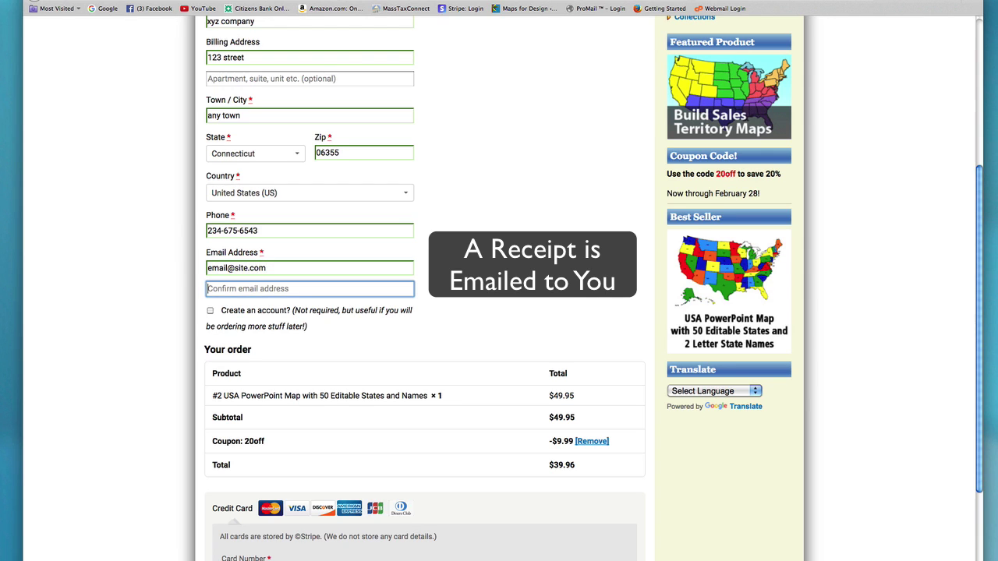
text(email@sit)
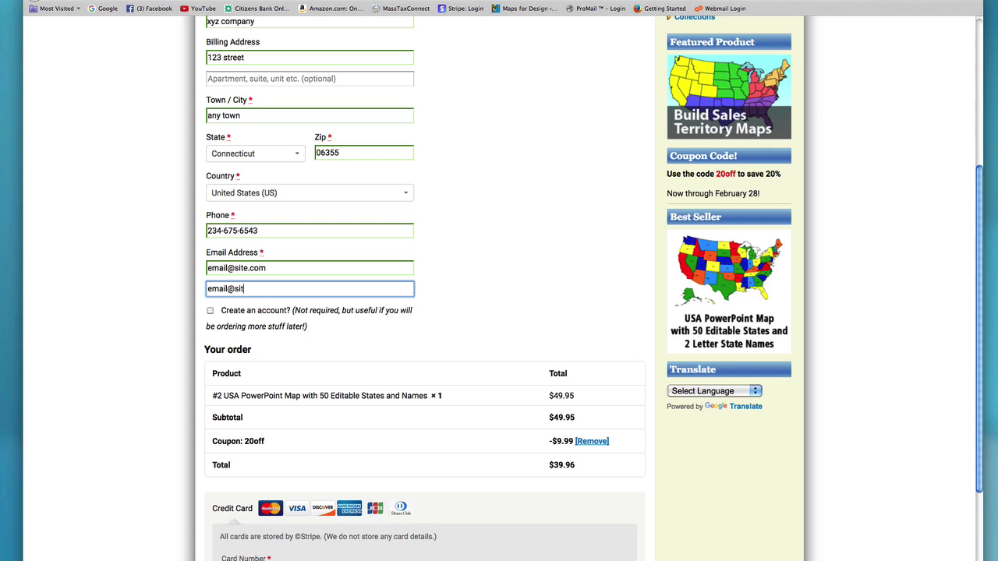
text(e.com)
drag(979, 295, 975, 330)
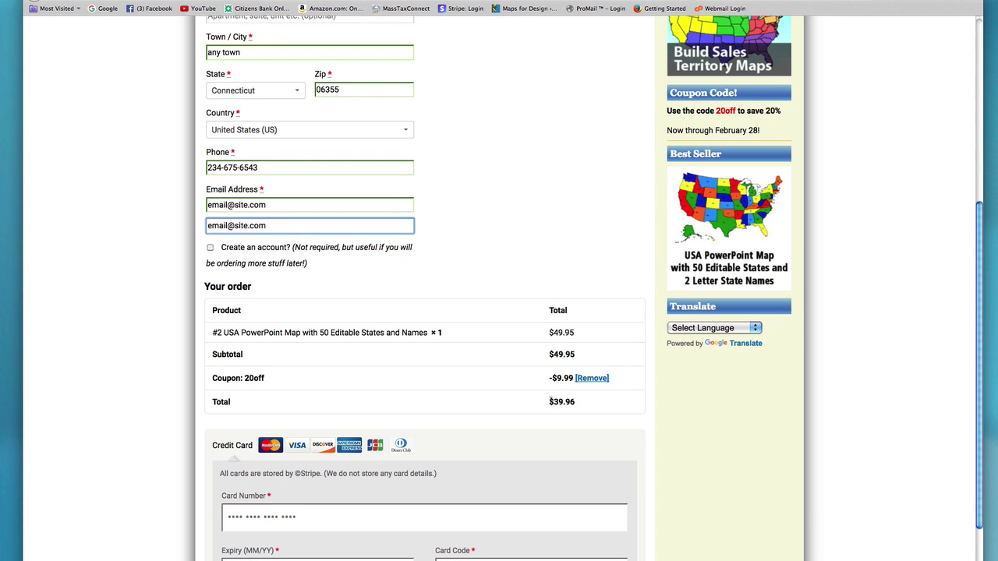
drag(981, 299, 974, 363)
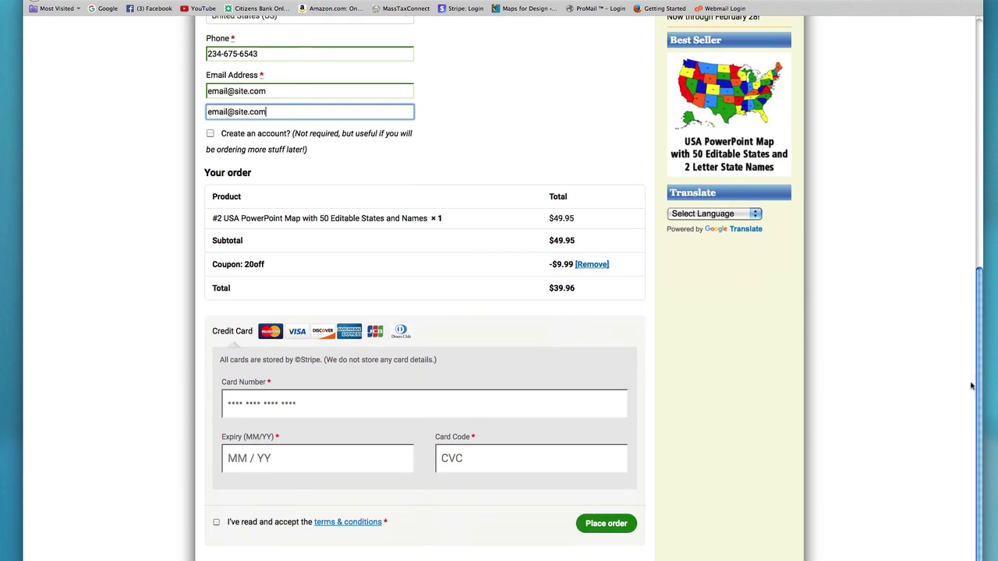
Step: Enter the card number, expiry date and card code, and accept the terms and conditions
click(236, 405)
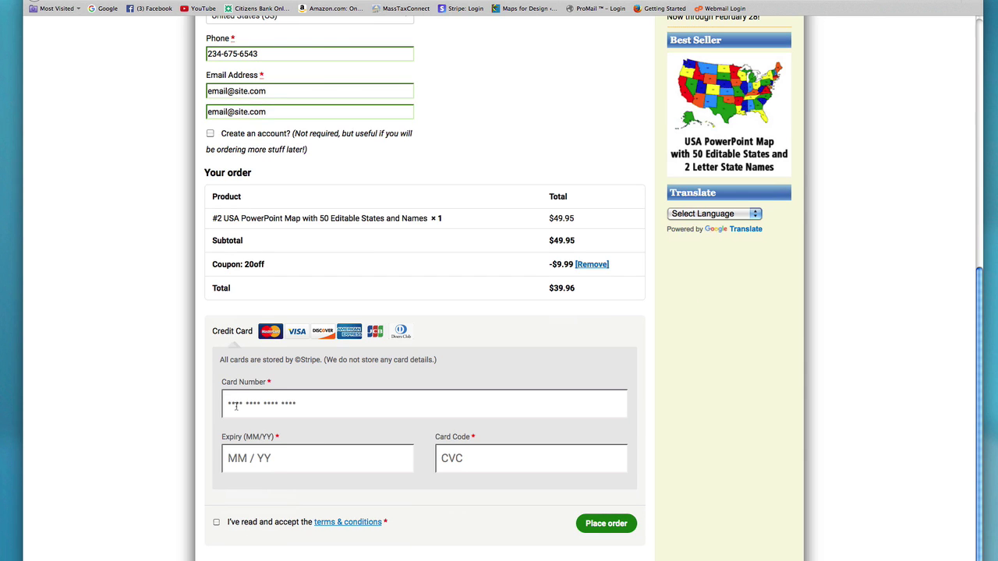
text(12344567234456)
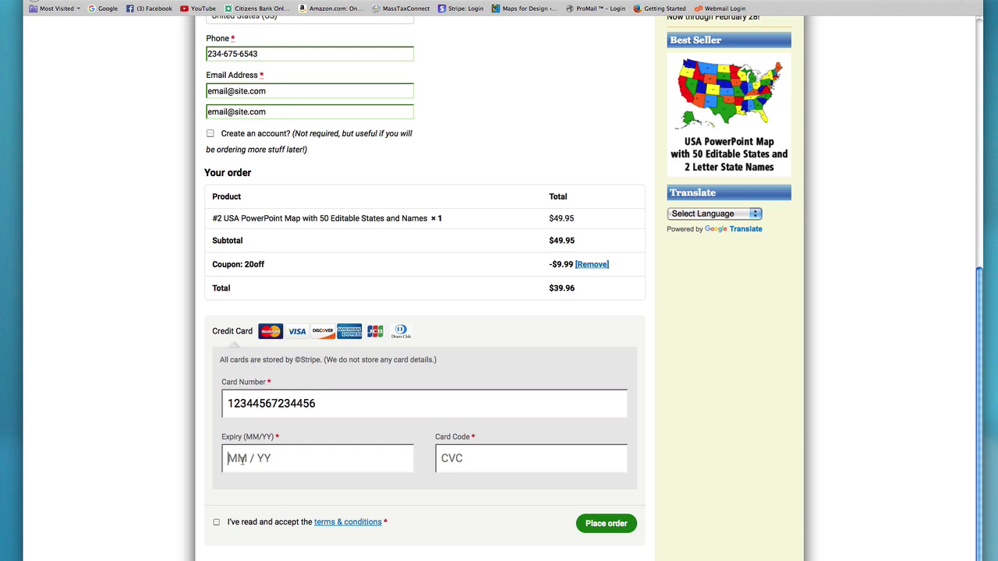
click(242, 460)
text(0)
text(8 /18)
text(200)
click(216, 522)
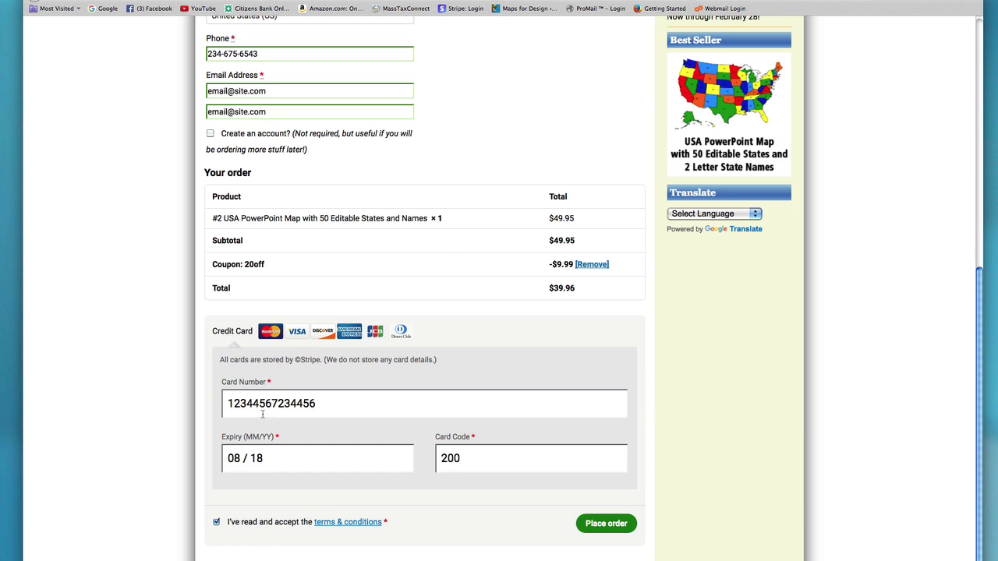
Step: Place the $39.96 order and download bj_USA50C-ppt.zip from the Order Received page
click(606, 524)
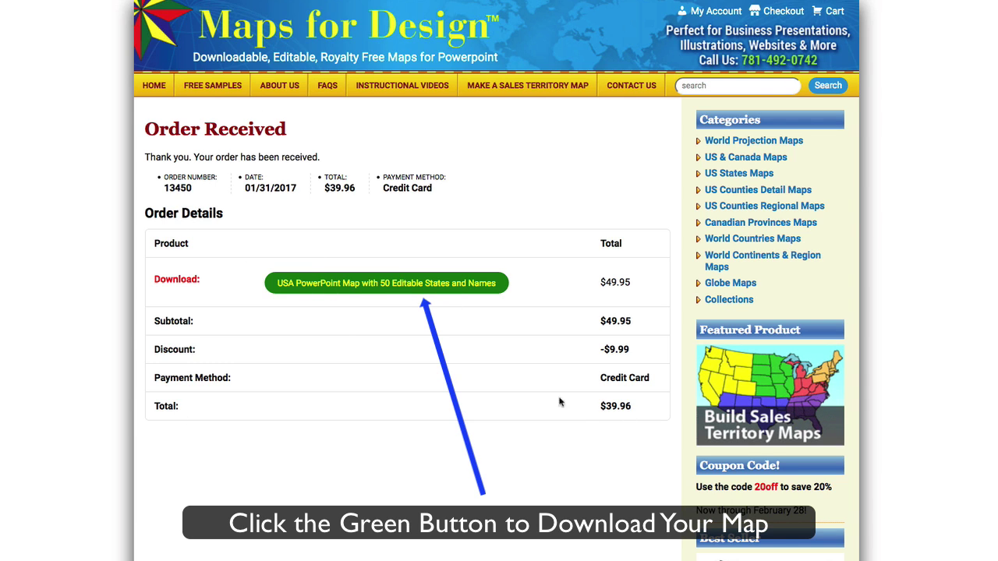
click(380, 290)
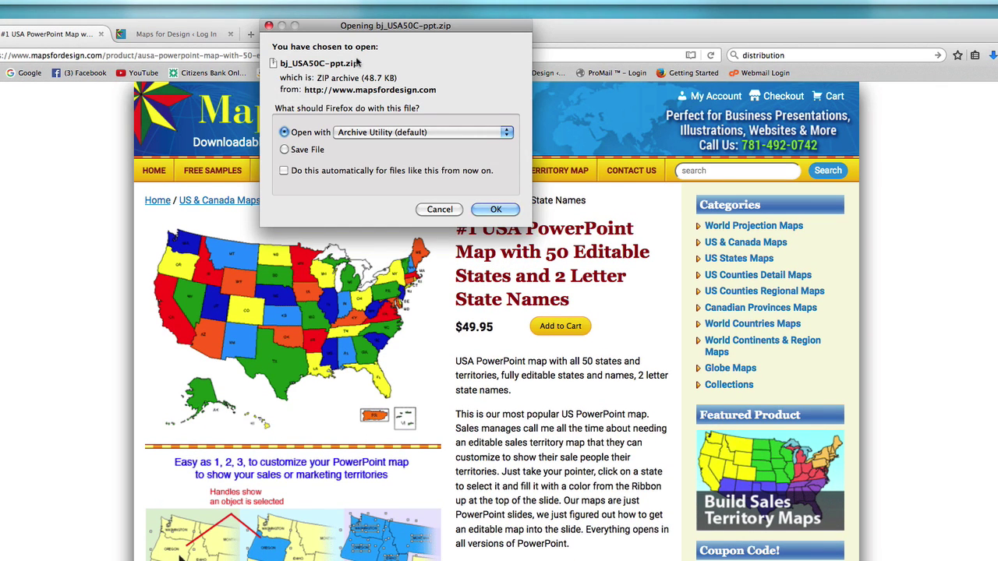
Step: Save bj_USA50C-ppt.zip, dismiss the coupon popup, and show it in the Downloads folder
drag(363, 28, 407, 36)
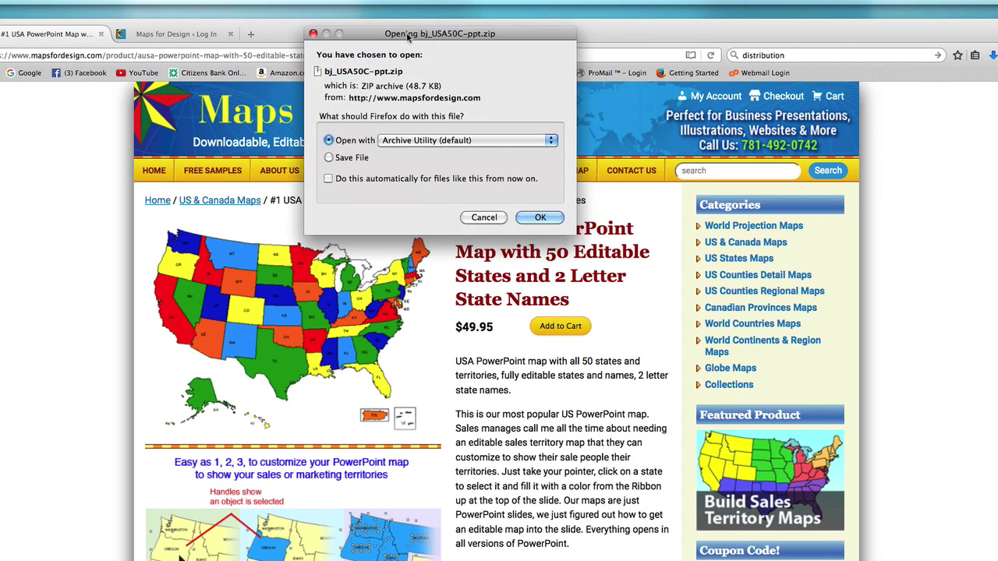
click(329, 158)
click(540, 218)
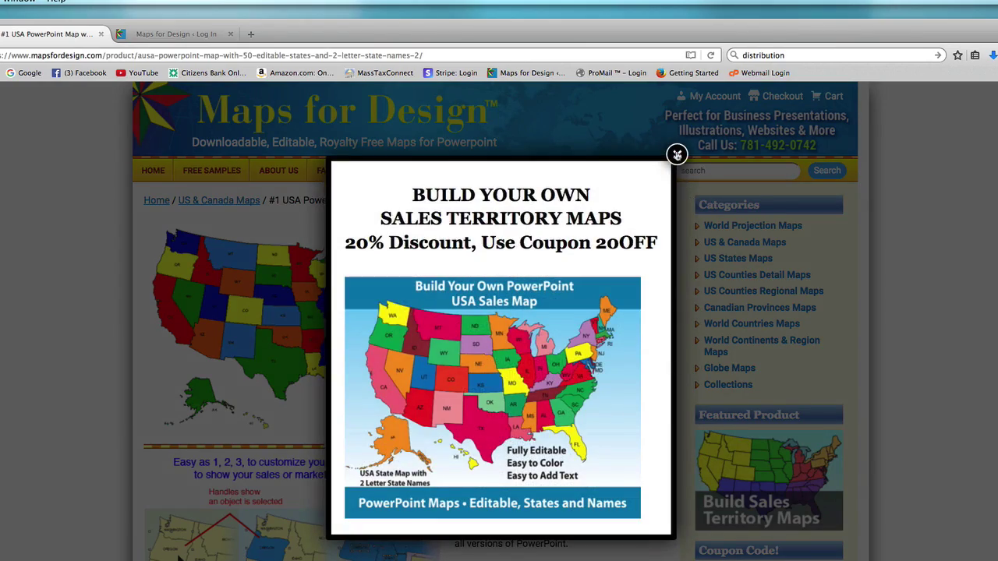
click(676, 154)
click(992, 56)
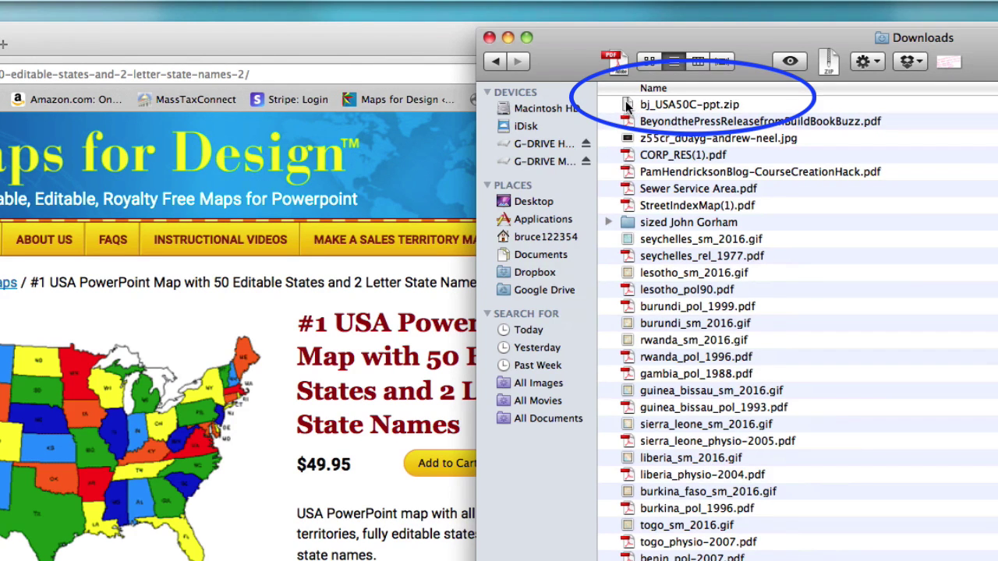
Step: Unzip bj_USA50C-ppt.zip and open cUSA50.ppt from the extracted folder in PowerPoint
double_click(628, 107)
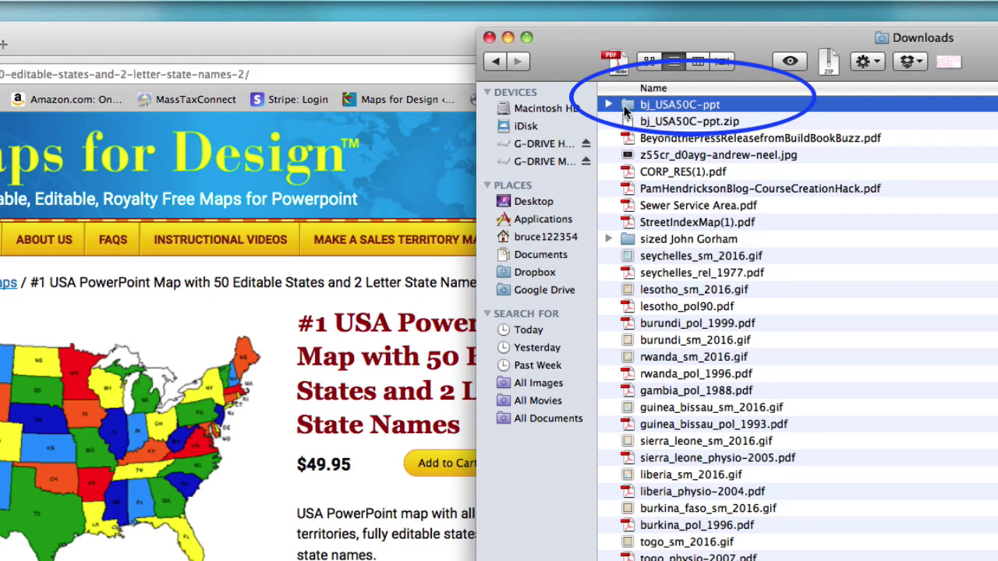
click(608, 103)
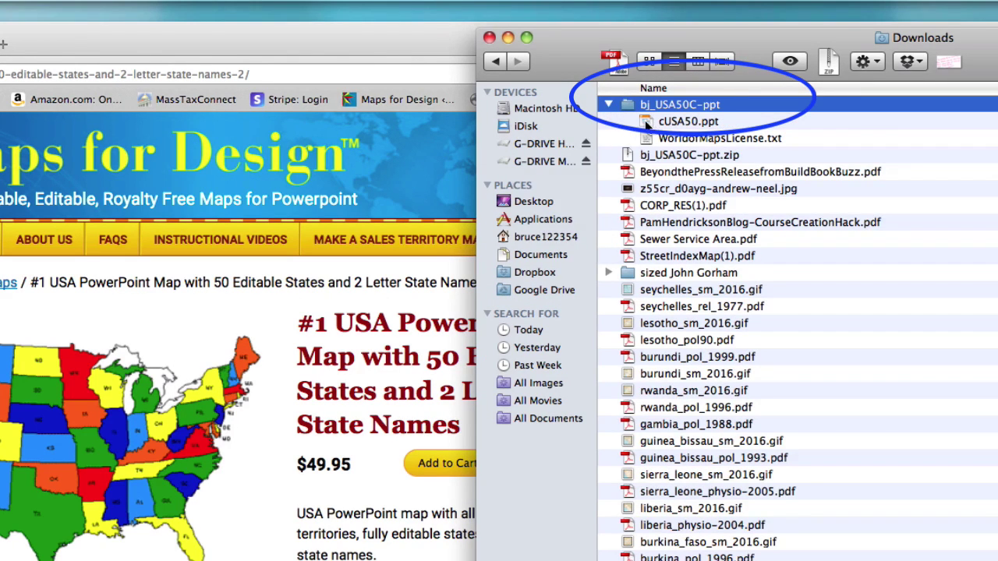
click(646, 123)
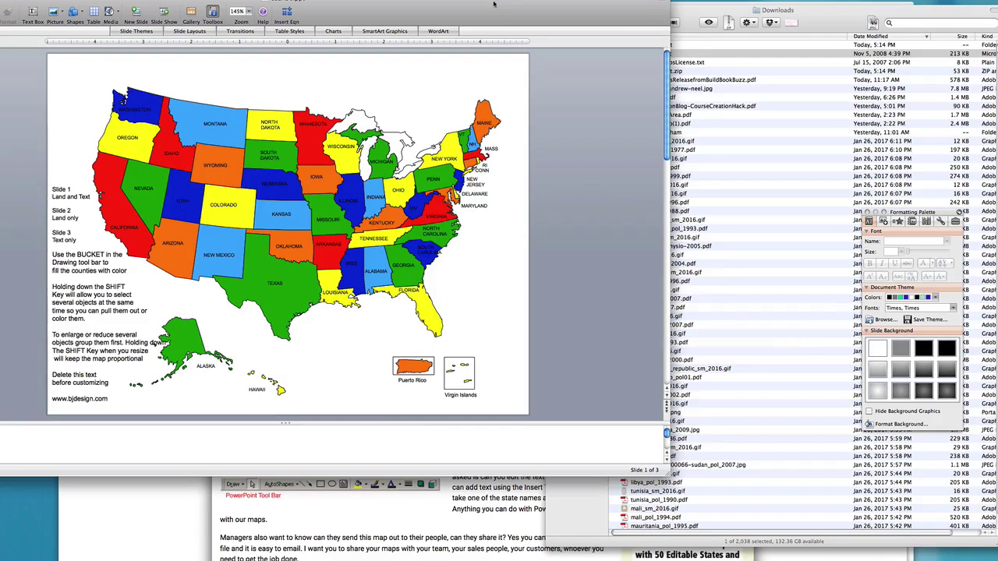
Step: Change Montana's fill from light blue to green using the Formatting Palette's Fill Color
drag(491, 5, 637, 7)
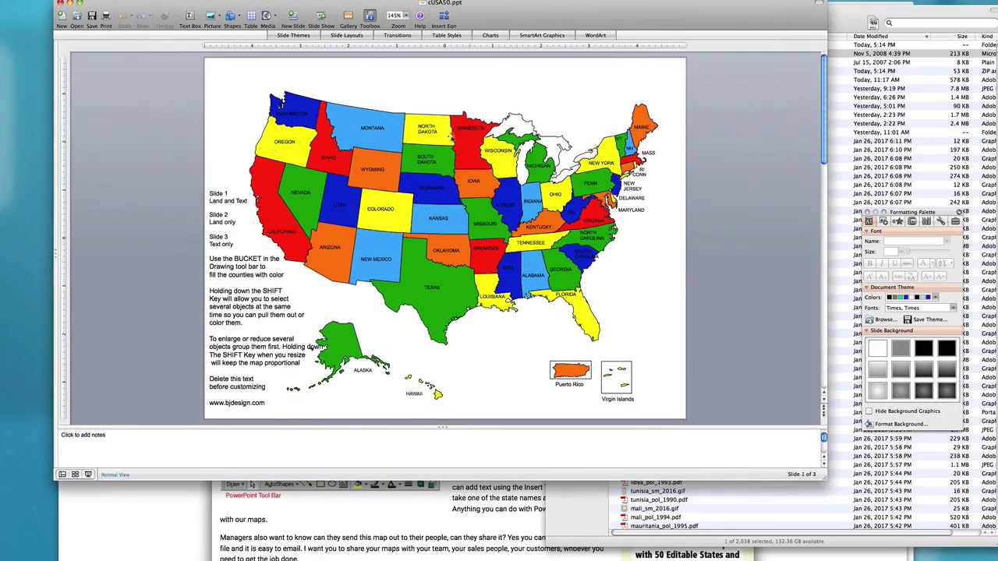
click(342, 116)
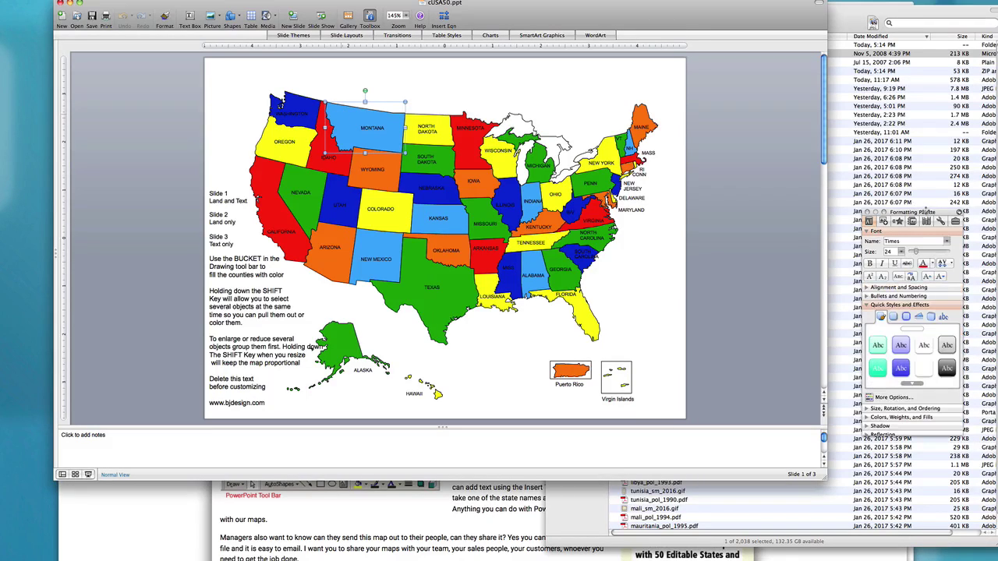
drag(928, 212, 753, 110)
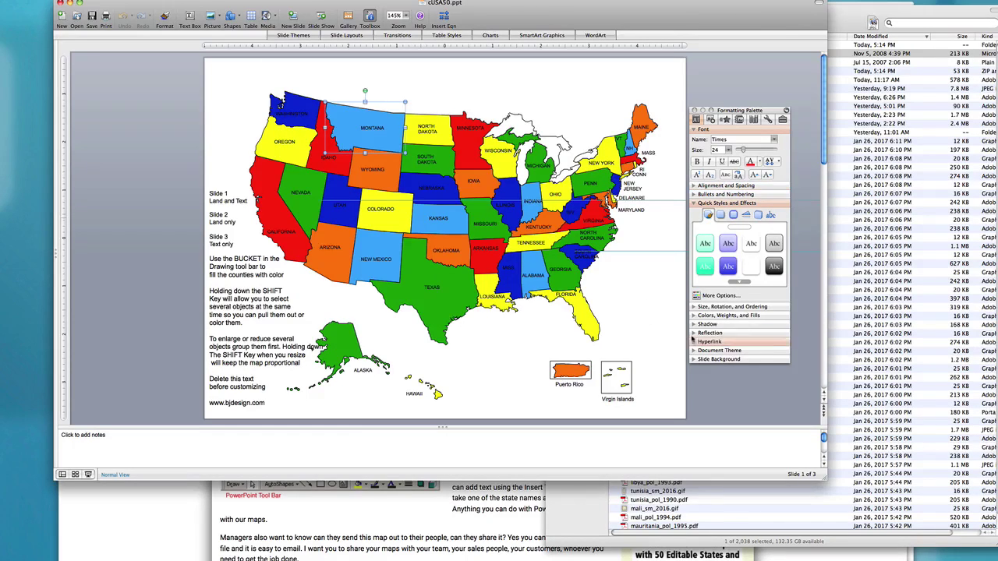
click(694, 315)
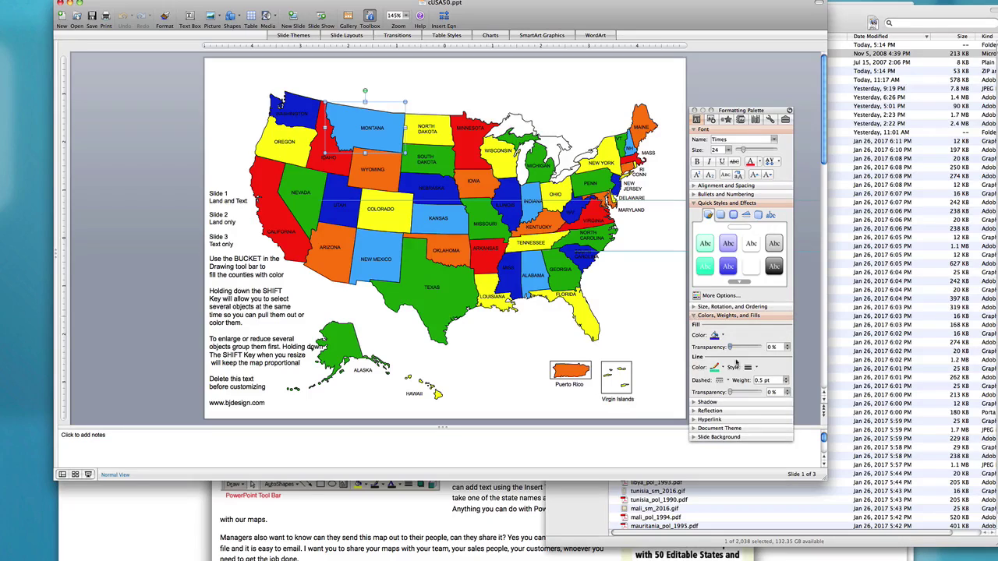
click(723, 336)
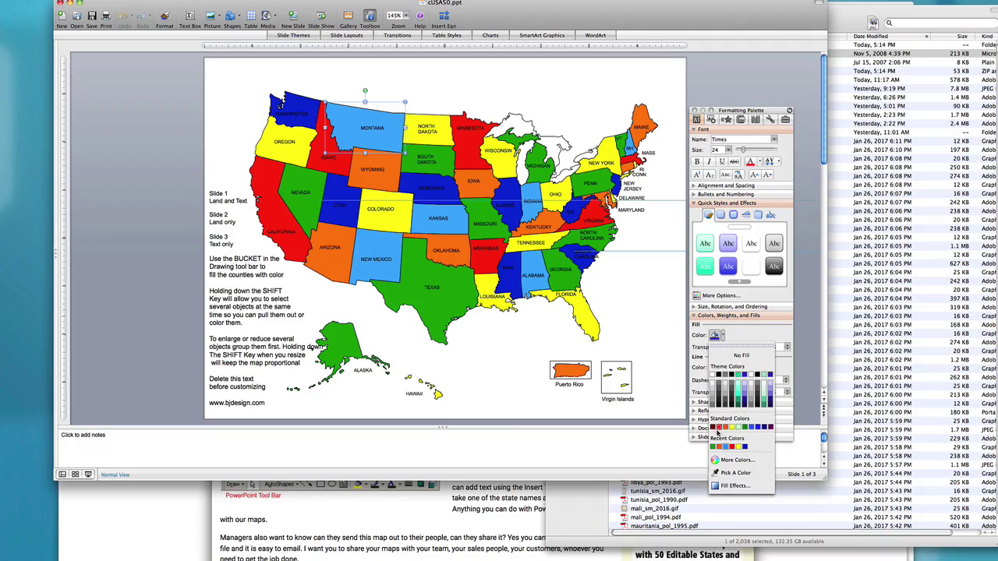
click(745, 428)
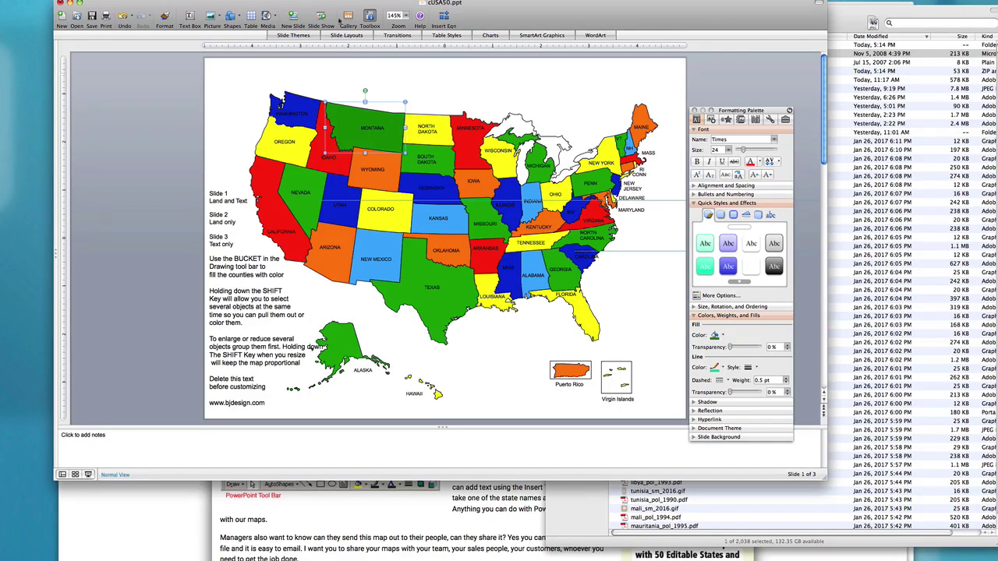
click(491, 81)
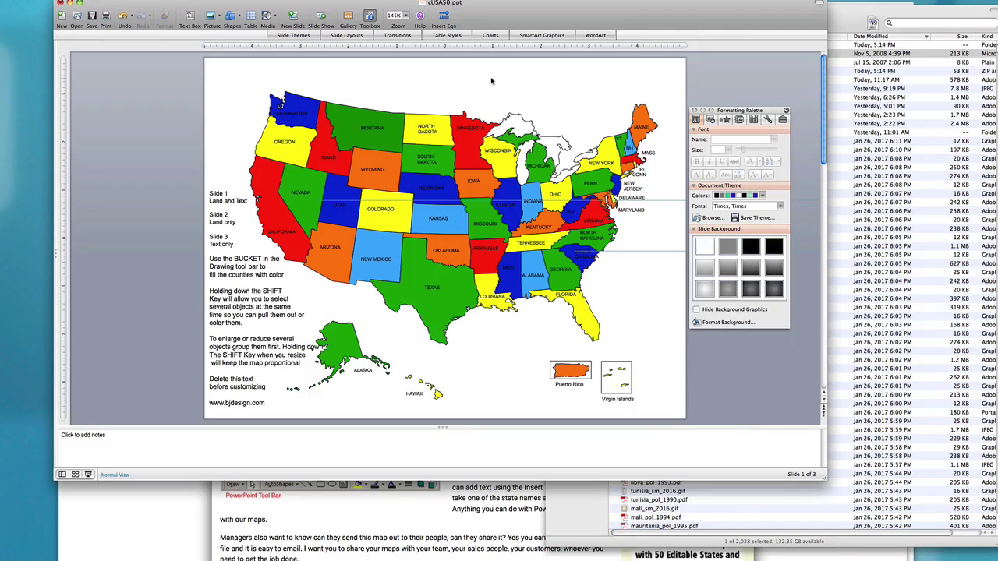